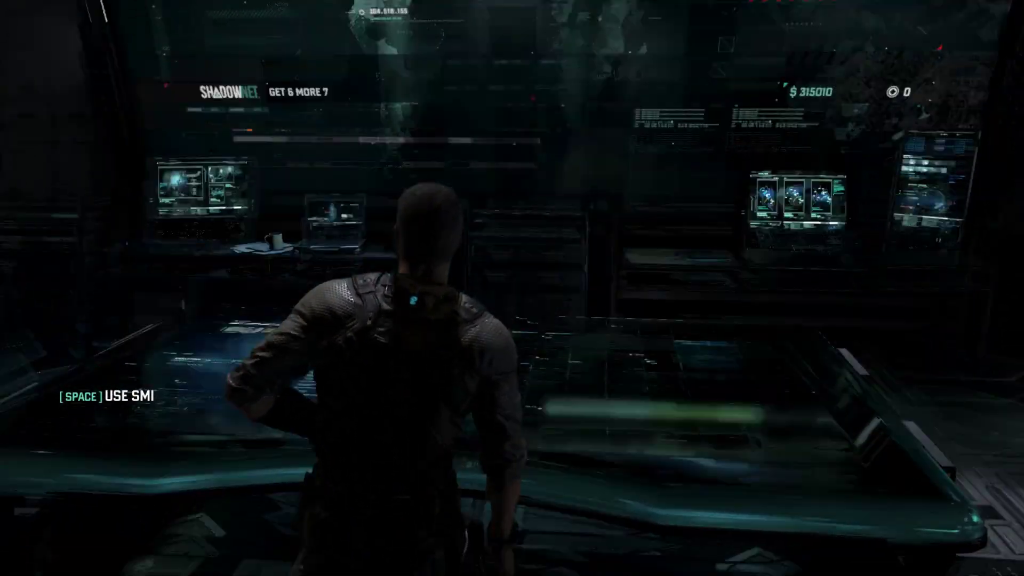
# - Check the Spies vs Mercs leaderboards through the SMI map, dismiss the service message and leave the map
pyautogui.press('space')
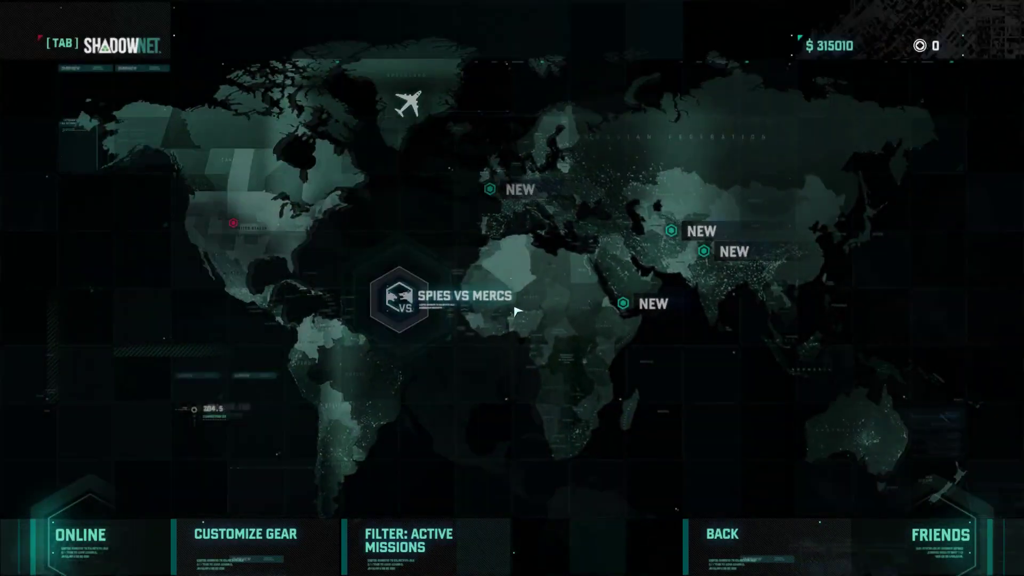
pyautogui.click(515, 311)
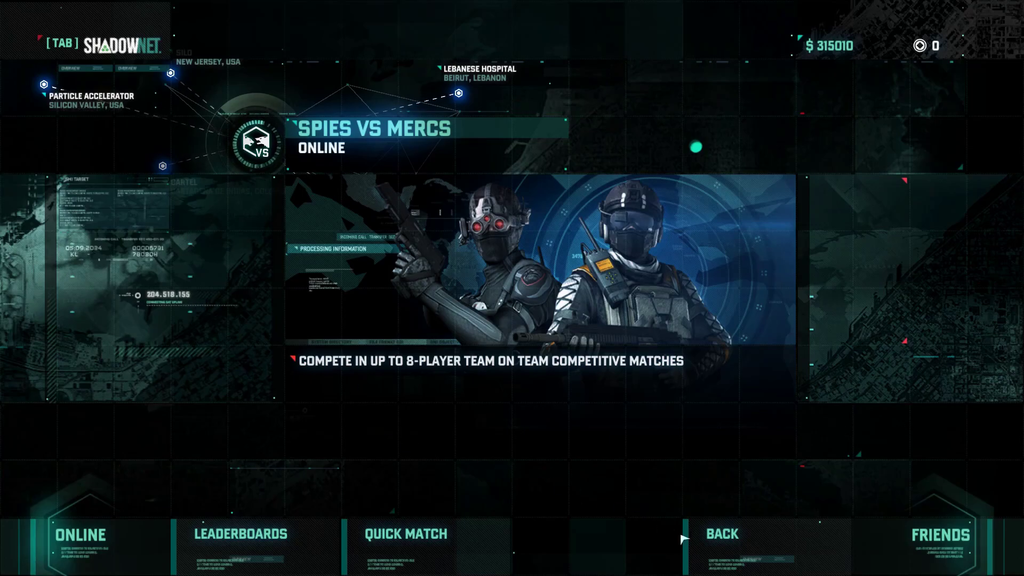
pyautogui.click(266, 549)
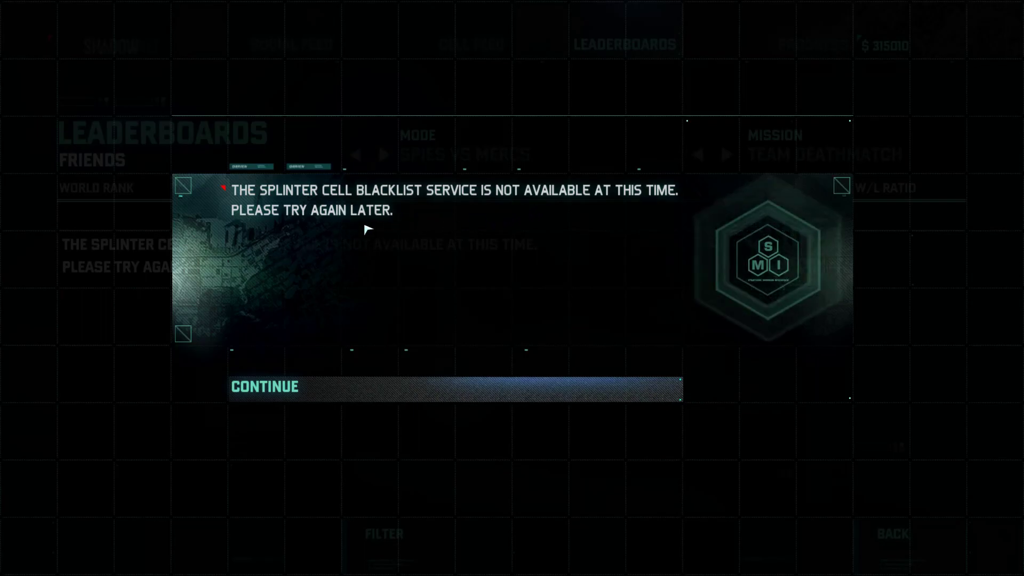
pyautogui.click(287, 392)
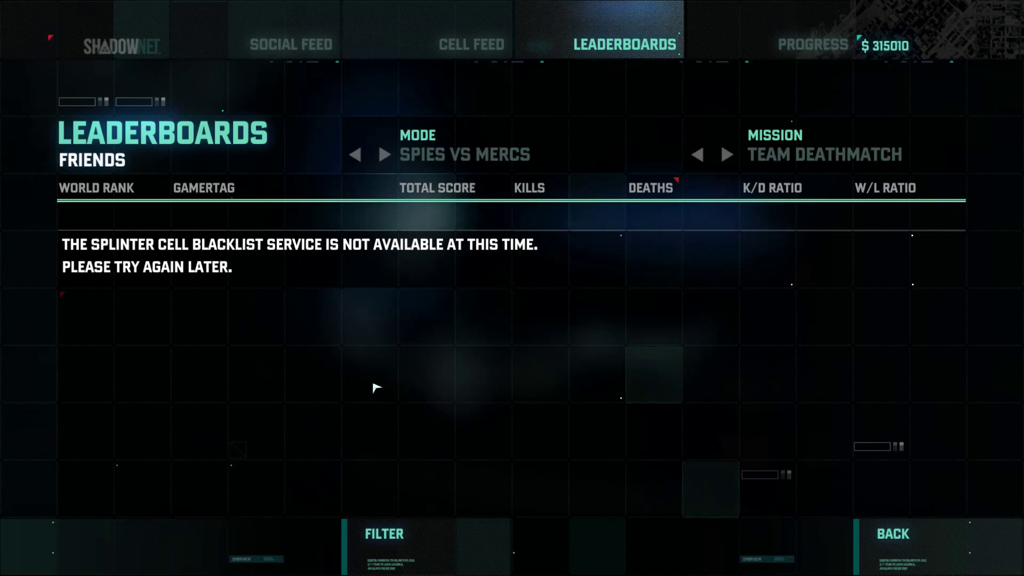
pyautogui.click(959, 570)
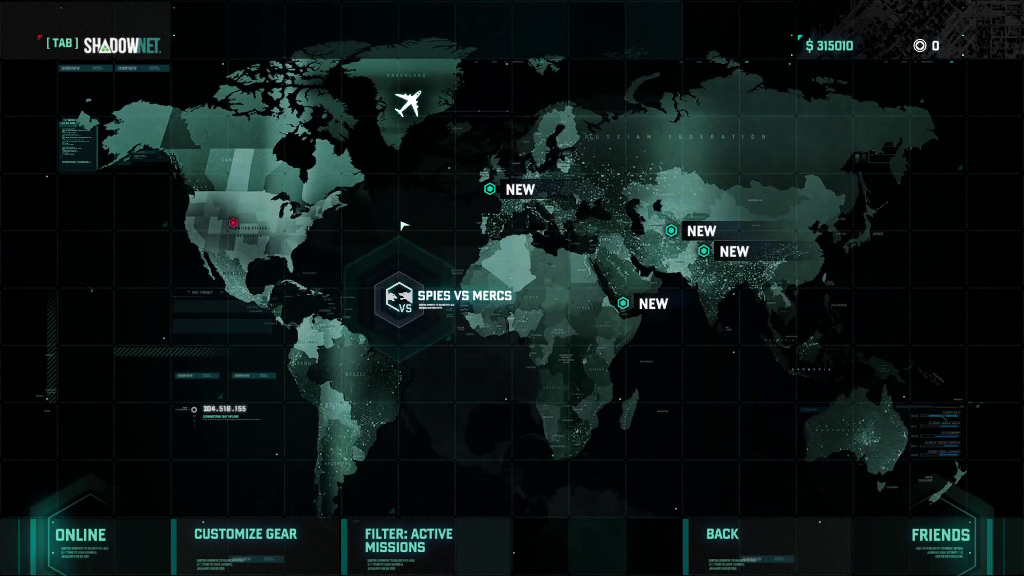
pyautogui.click(814, 527)
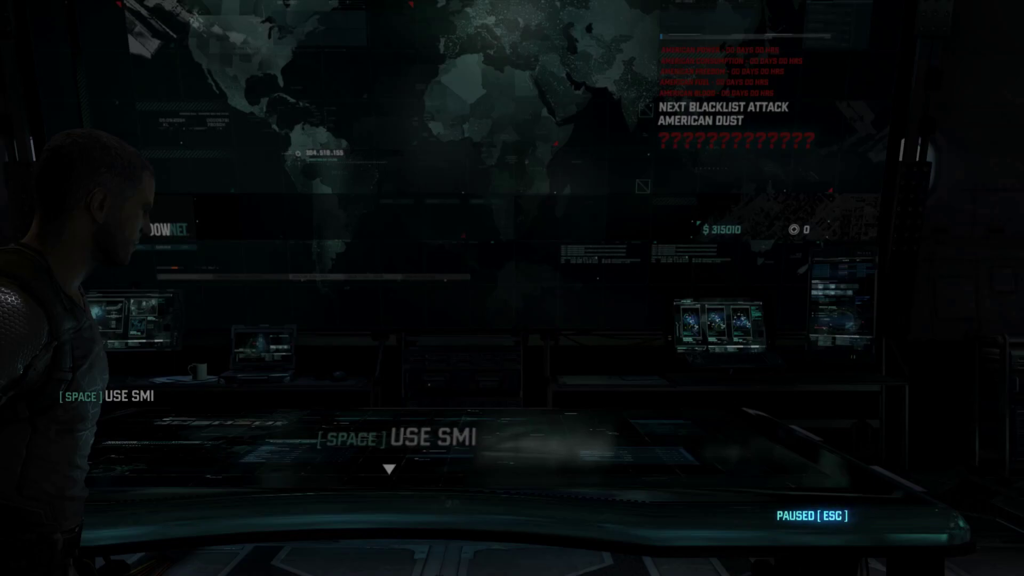
# - Quit Splinter Cell Blacklist to the desktop, confirm quitting and close the Volume Mixer window
pyautogui.press('Escape')
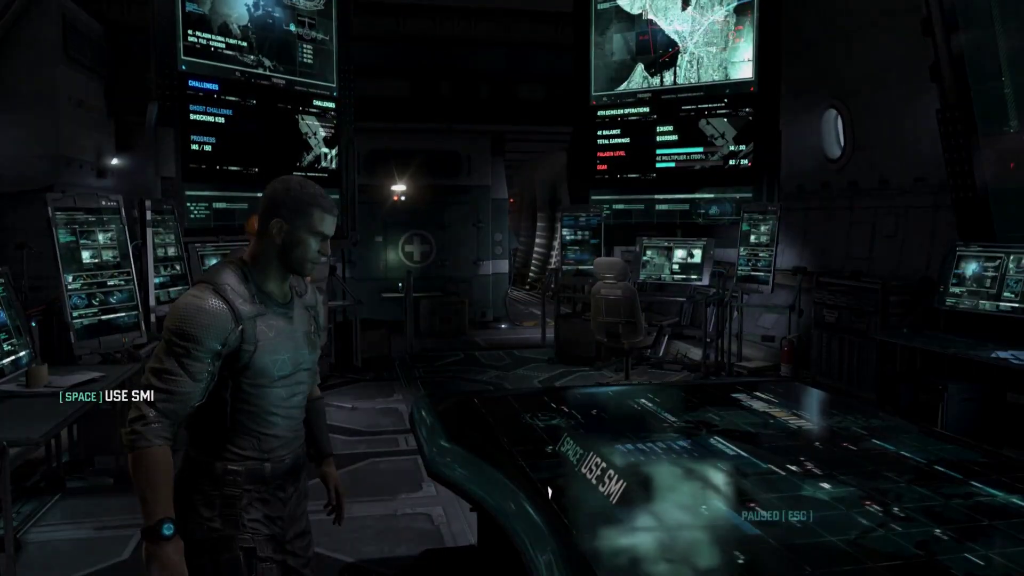
pyautogui.press('Escape')
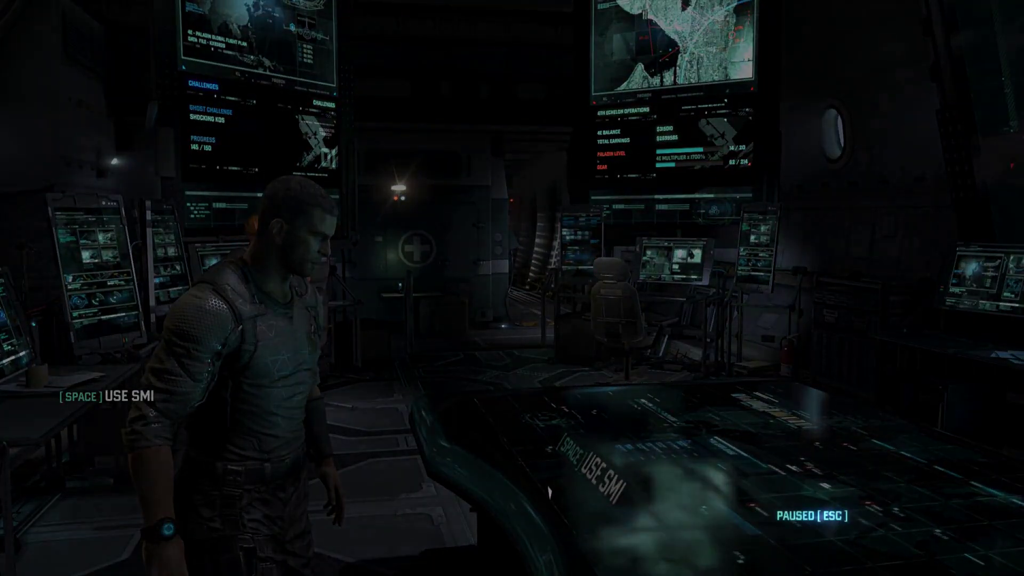
pyautogui.press('Escape')
pyautogui.press('w')
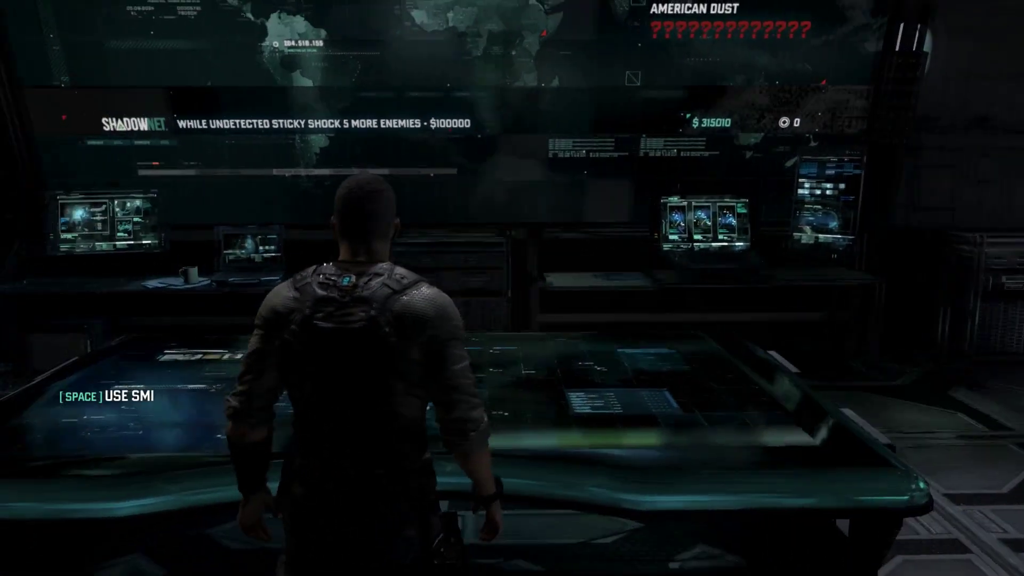
pyautogui.press('Escape')
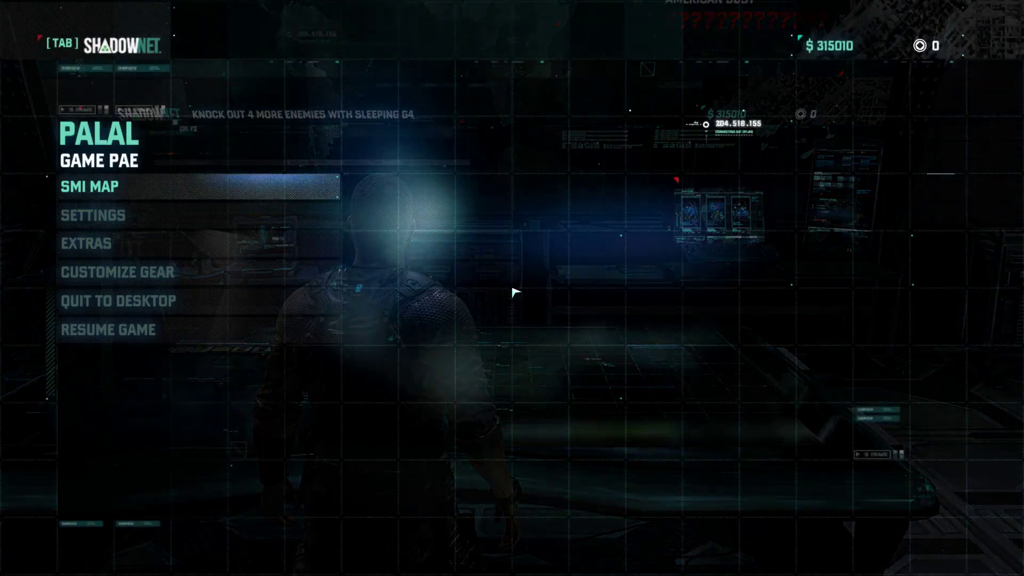
pyautogui.click(110, 307)
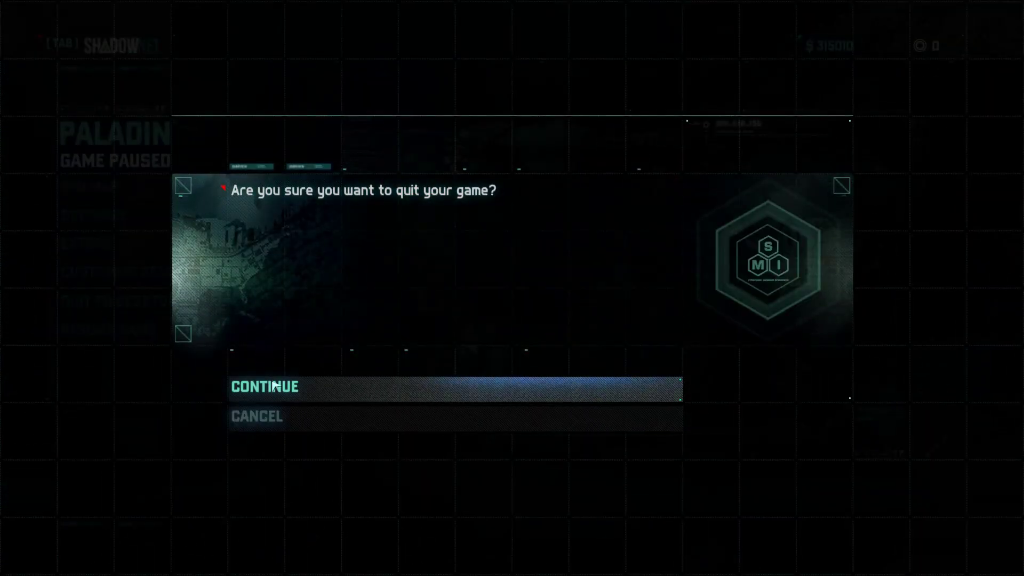
pyautogui.press('Return')
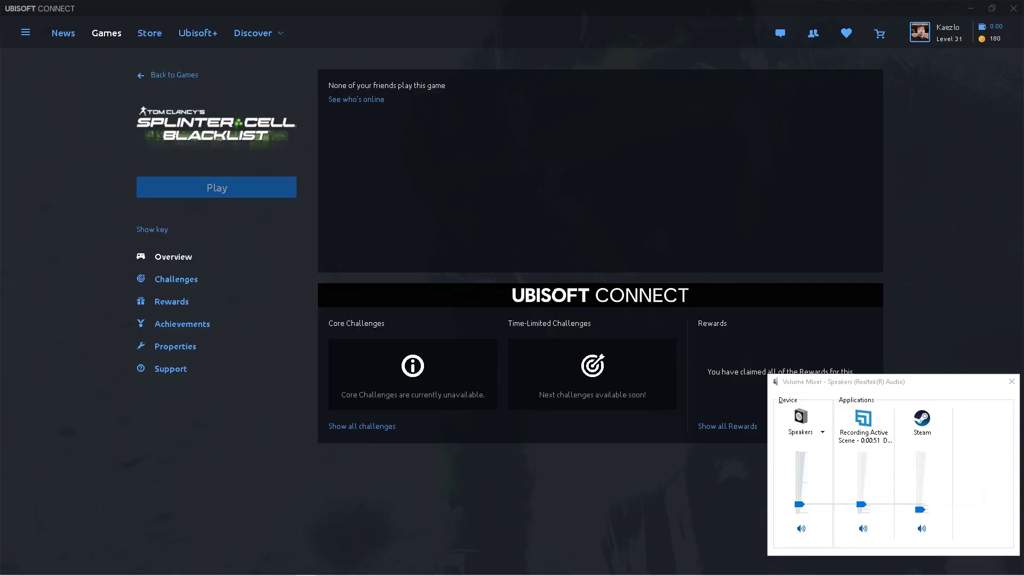
pyautogui.click(1014, 381)
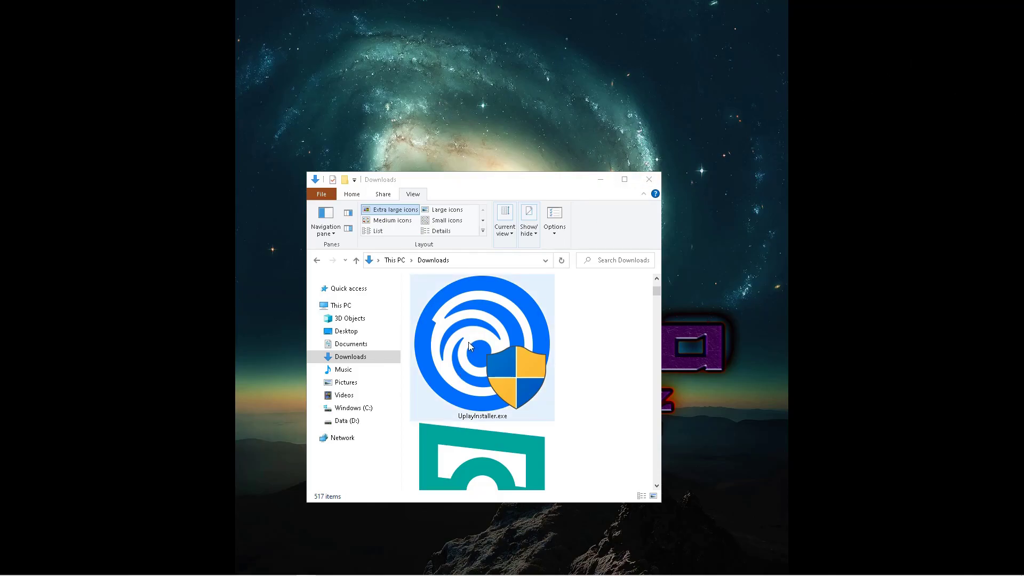
# - Run UplayInstaller.exe from the Downloads folder with English as the language and accept the licence agreement
pyautogui.click(594, 342)
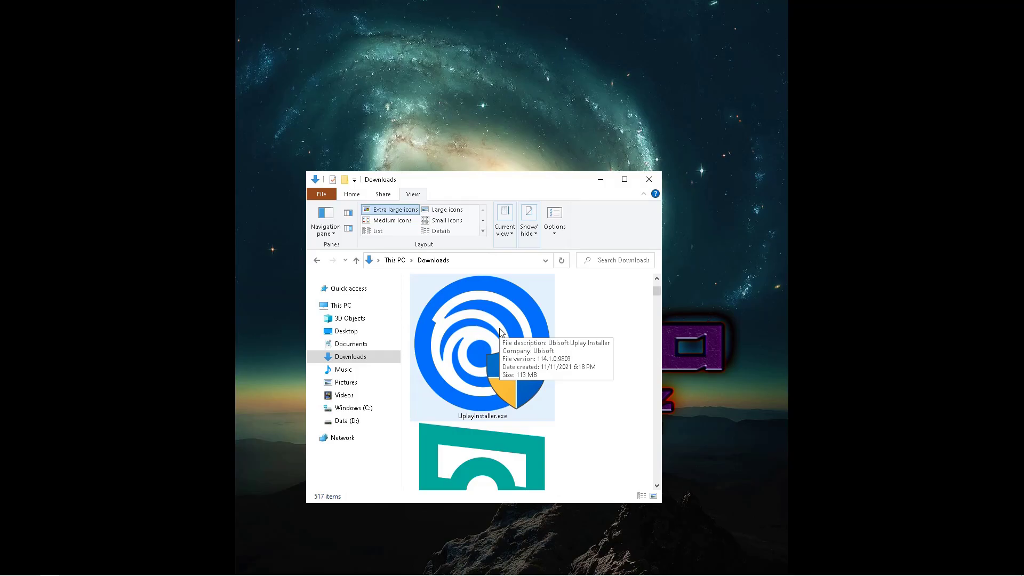
pyautogui.doubleClick(500, 362)
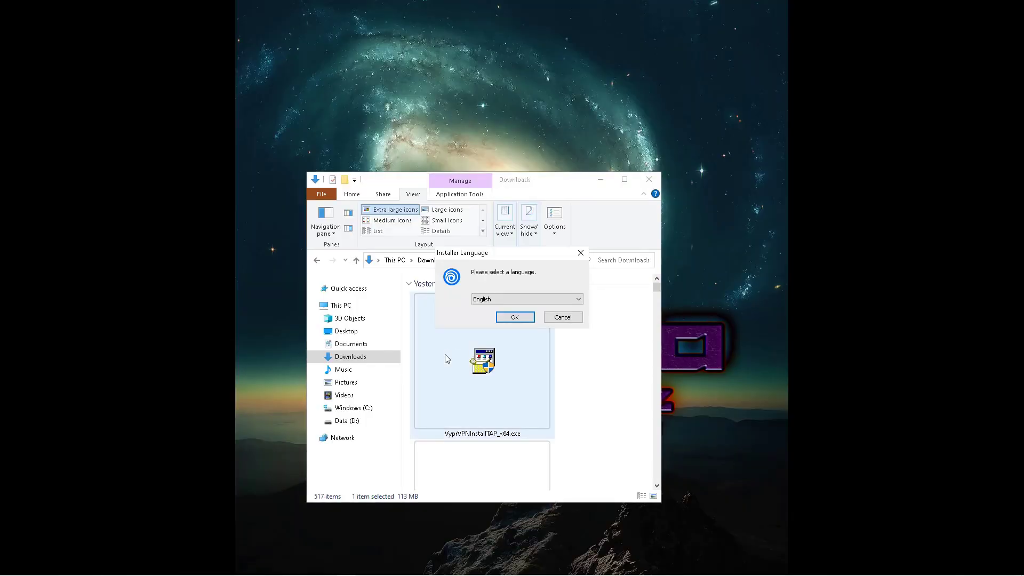
pyautogui.click(520, 317)
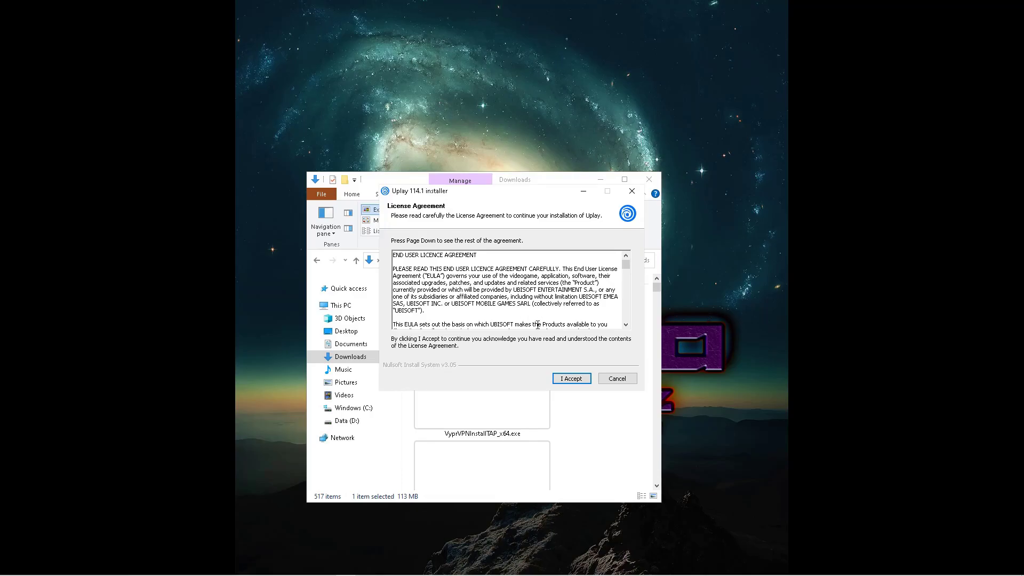
pyautogui.click(569, 378)
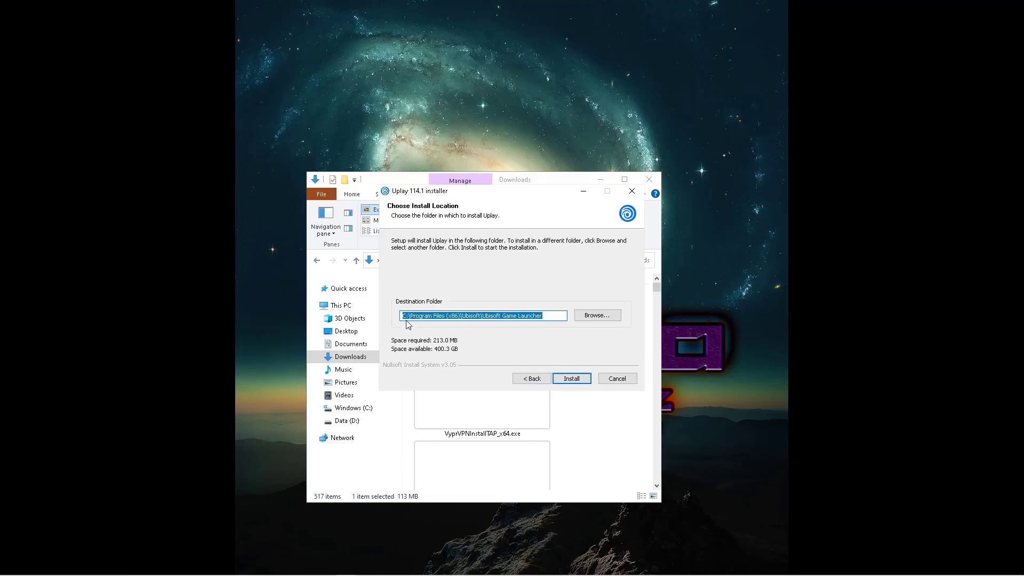
# - Install Uplay to D:\Program Files (x86)\Ubisoft\Ubisoft Game Launcher and finish the setup
pyautogui.click(405, 316)
pyautogui.press('BackSpace')
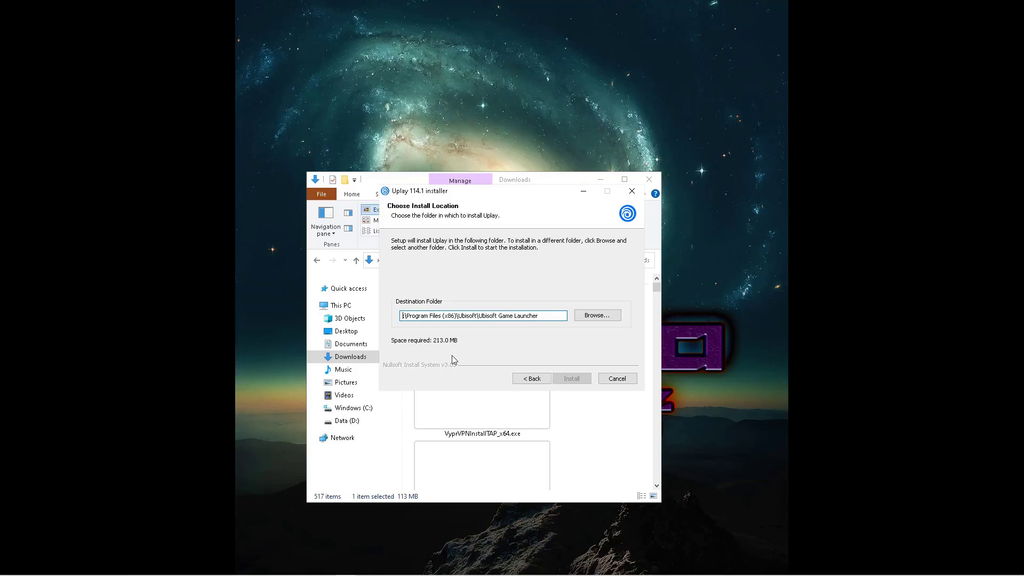
pyautogui.write('d')
pyautogui.click(569, 378)
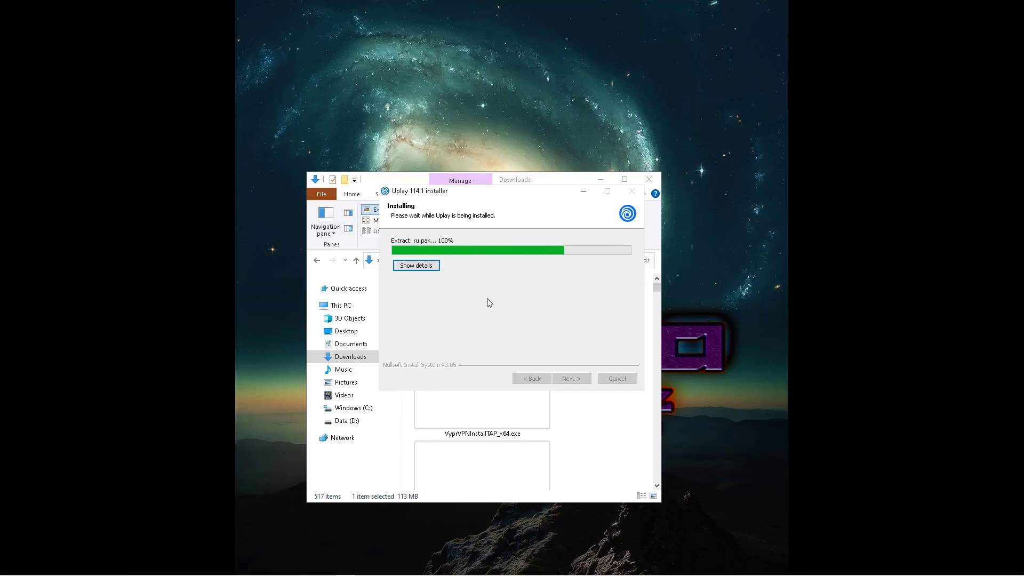
pyautogui.click(571, 378)
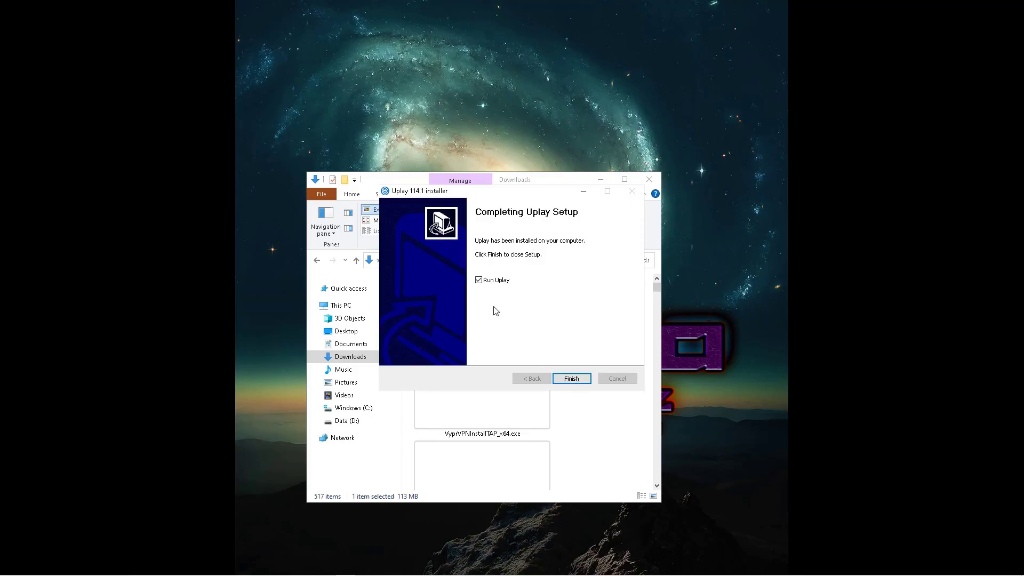
pyautogui.click(578, 379)
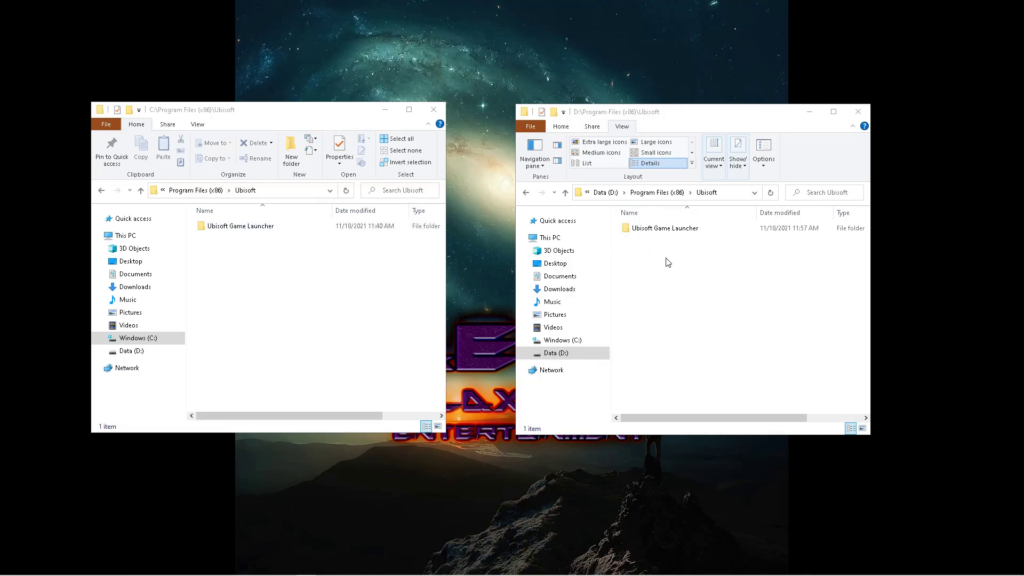
# - Open the Ubisoft Game Launcher folder on the C: drive and select its version.txt file
pyautogui.doubleClick(222, 228)
pyautogui.scroll(-3, 271, 342)
pyautogui.scroll(-12, 271, 342)
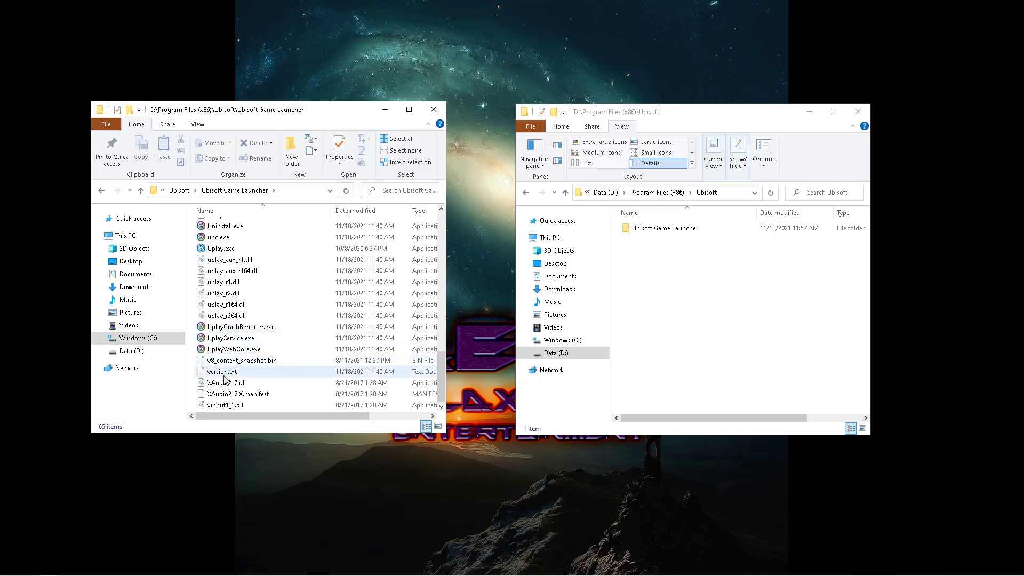
pyautogui.click(220, 375)
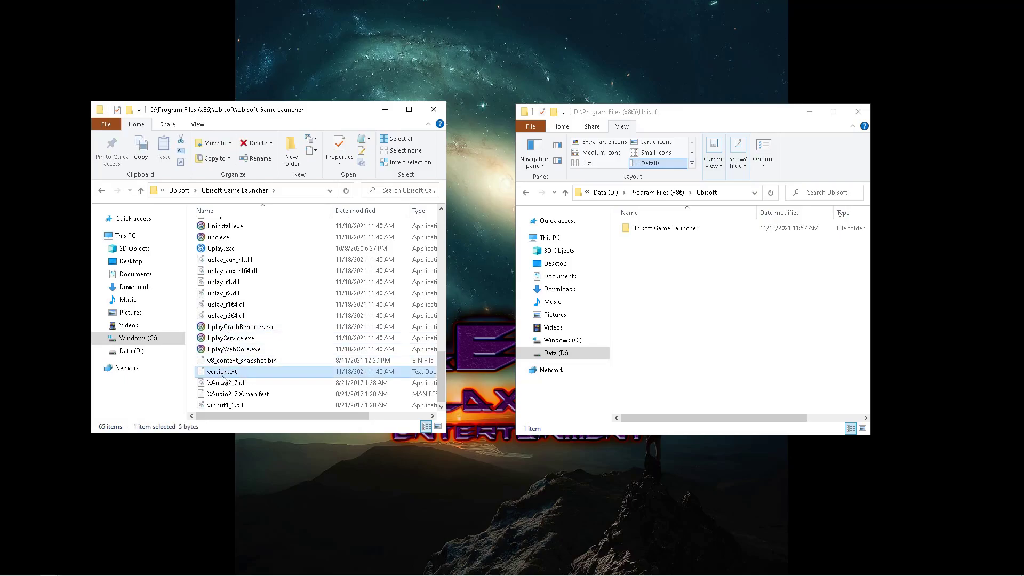
# - Replace version.txt in the D: drive's Ubisoft Game Launcher folder with the C: drive's copy and close the C: folder window
pyautogui.doubleClick(661, 229)
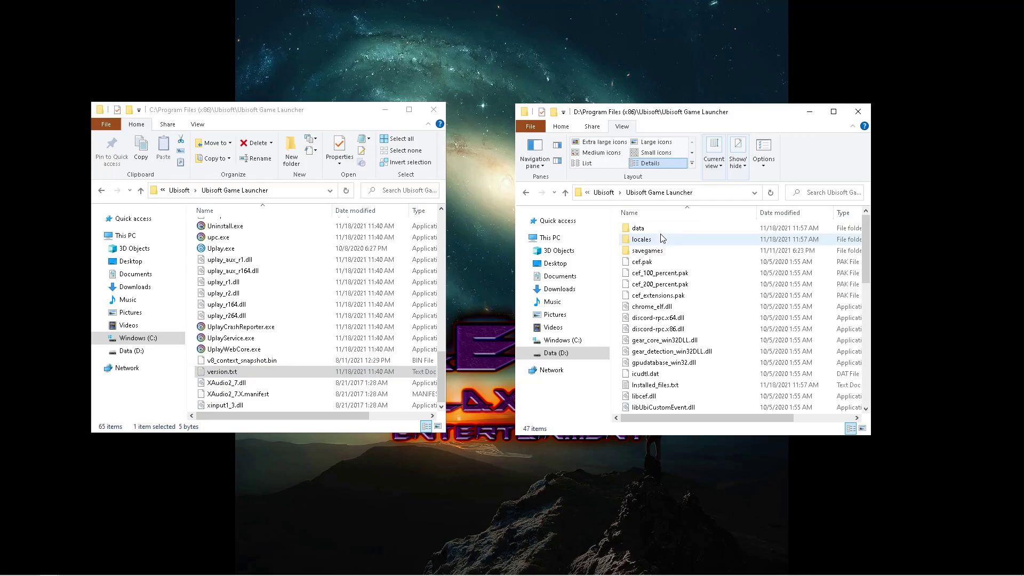
pyautogui.scroll(-5, 695, 334)
pyautogui.scroll(-6, 683, 352)
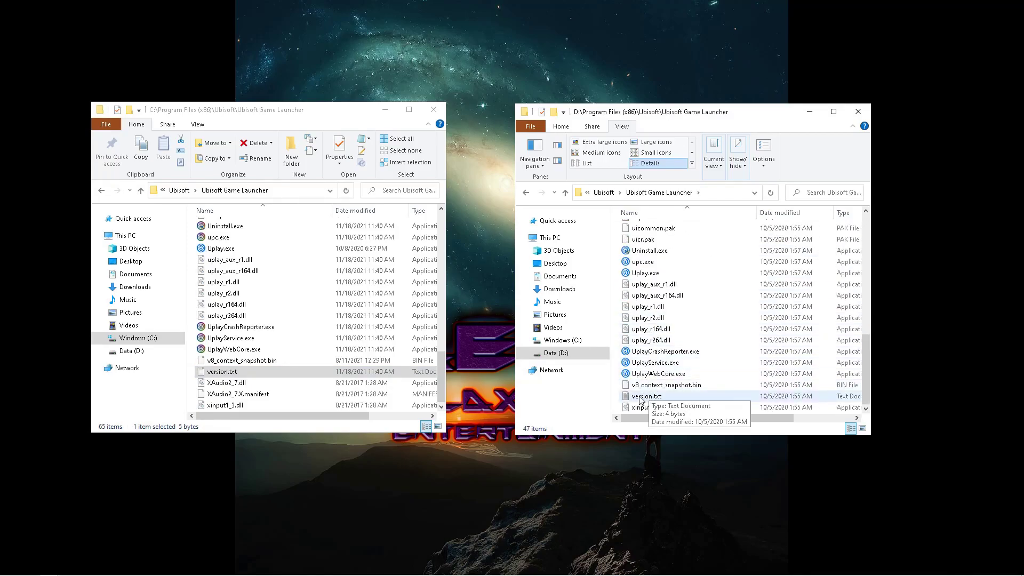
pyautogui.click(642, 401)
pyautogui.click(209, 375)
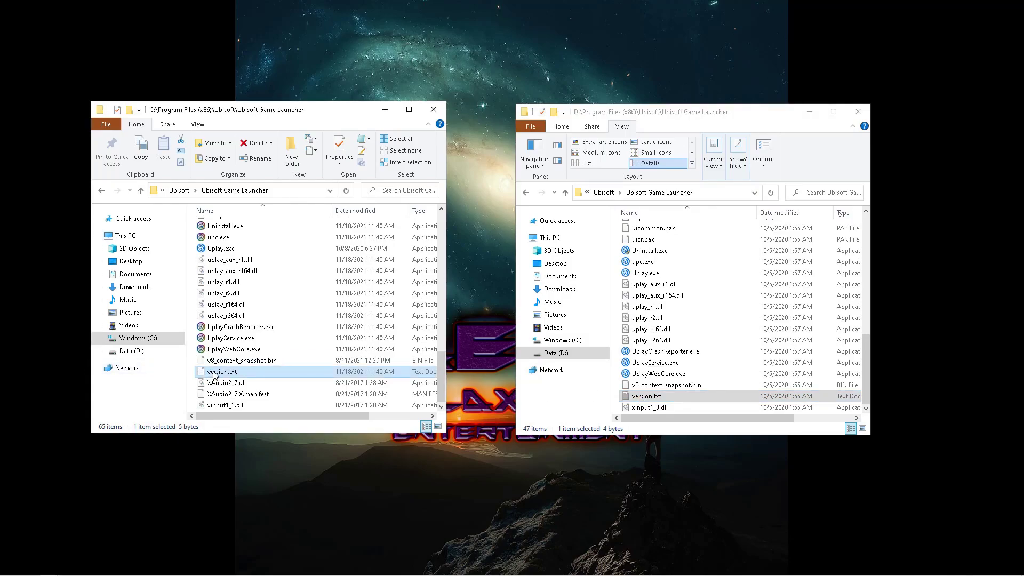
pyautogui.moveTo(213, 375); pyautogui.dragTo(738, 401)
pyautogui.click(443, 202)
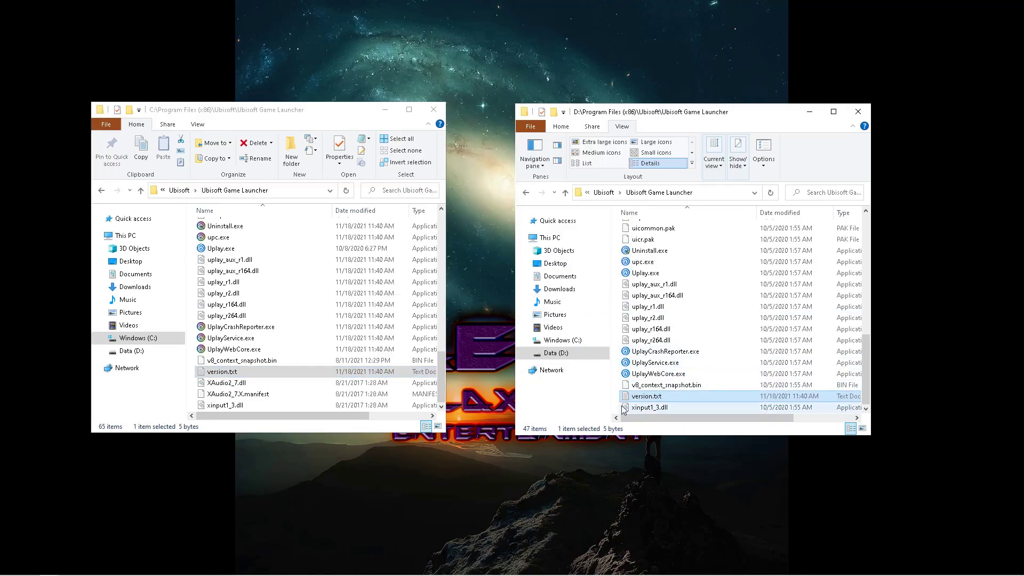
pyautogui.click(433, 112)
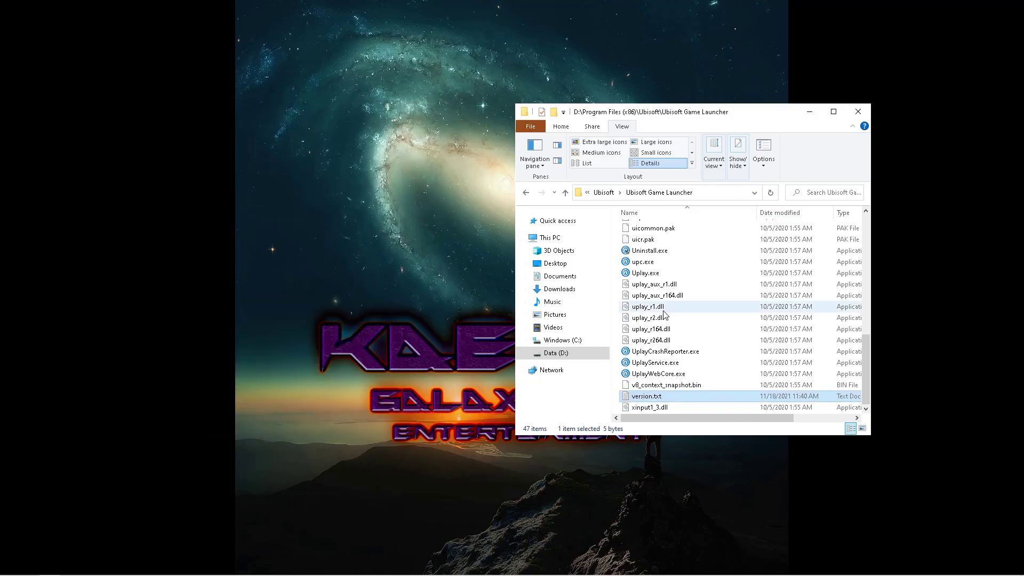
# - Start Uplay.exe from the D: launcher folder and launch Tom Clancy's Splinter Cell Blacklist from the installed games
pyautogui.doubleClick(647, 273)
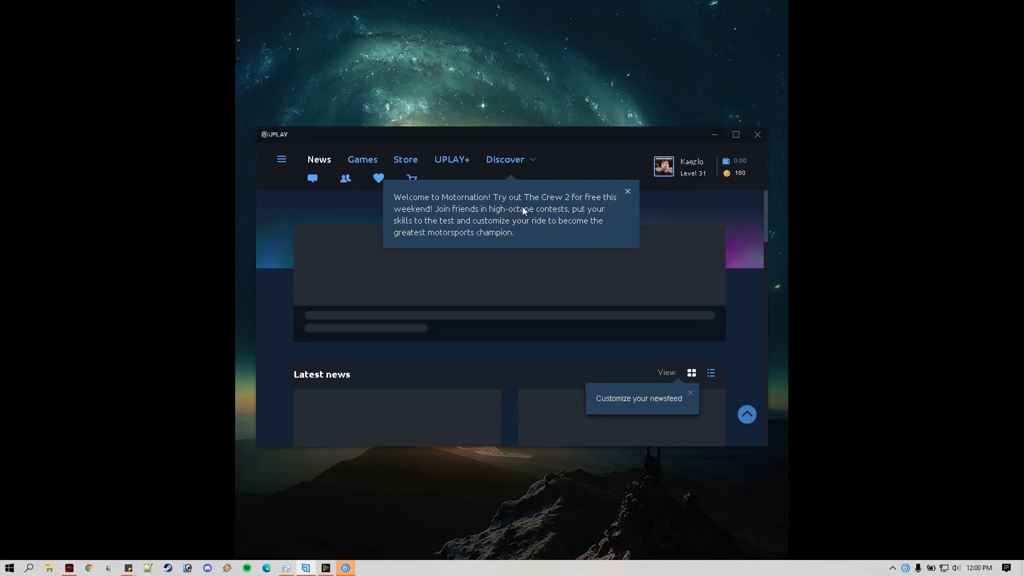
pyautogui.click(628, 192)
pyautogui.click(363, 159)
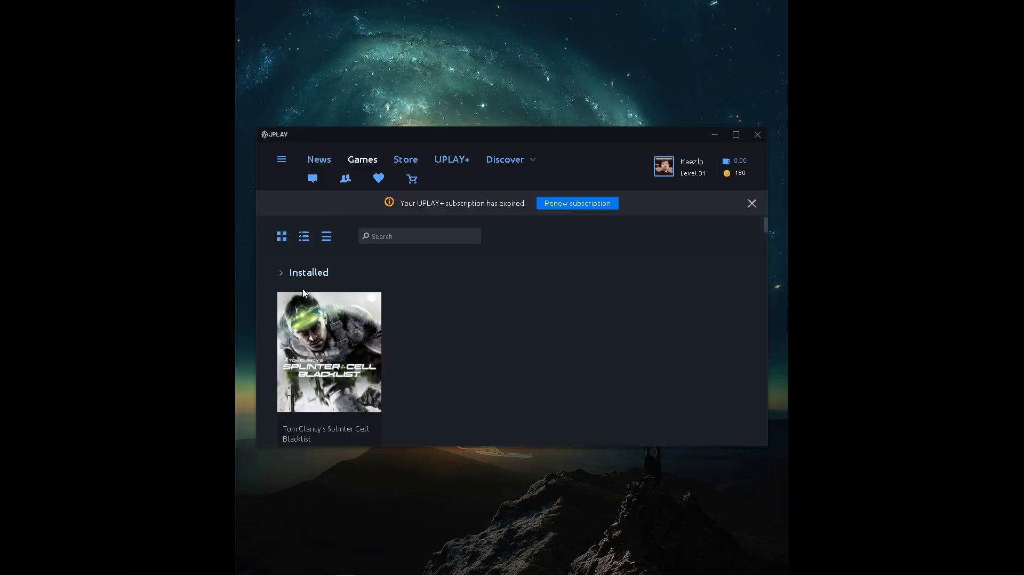
pyautogui.scroll(-1, 362, 376)
pyautogui.click(317, 396)
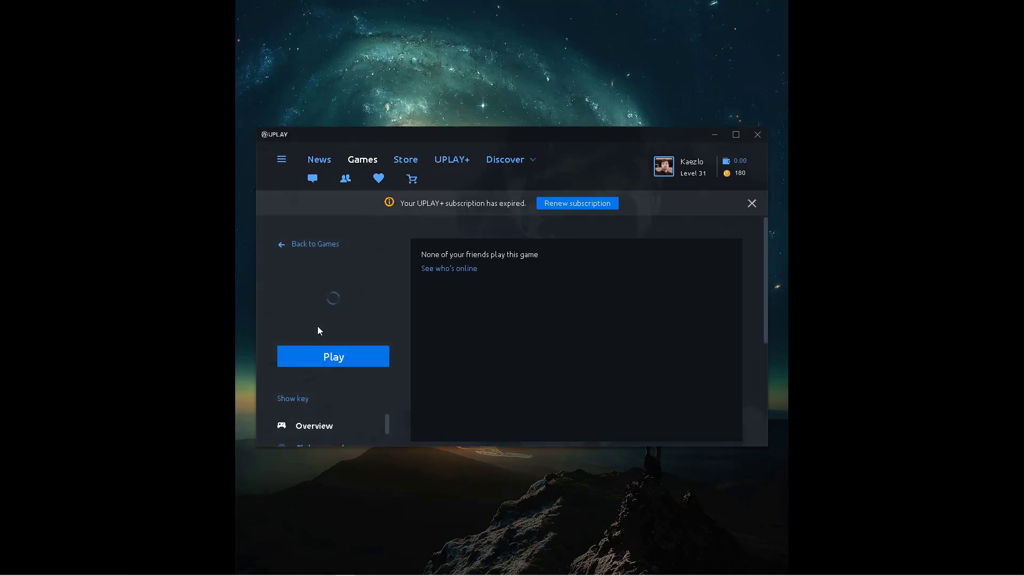
pyautogui.click(337, 349)
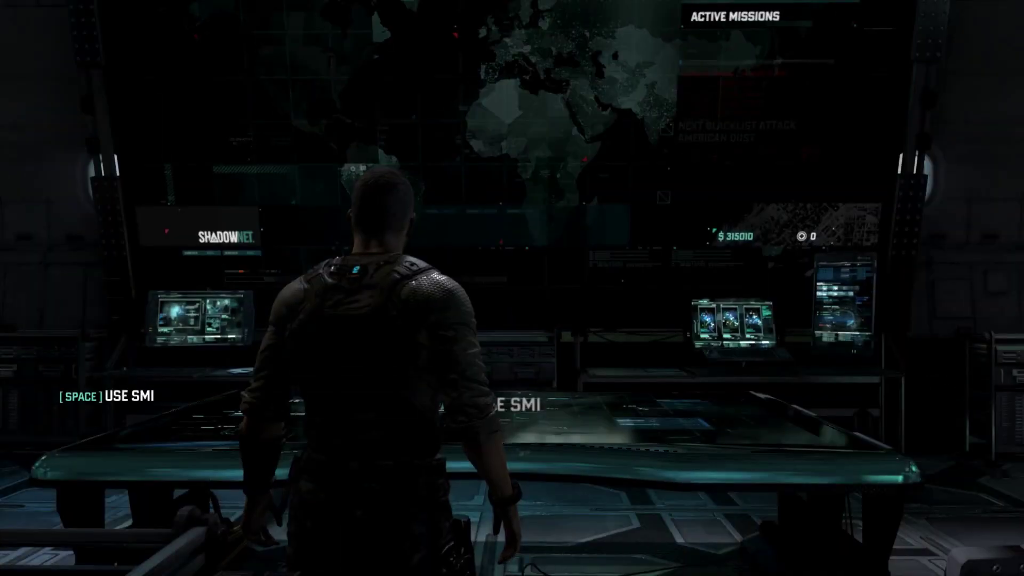
# - Start a Spies vs Mercs quick match from the SMI map
pyautogui.press('space')
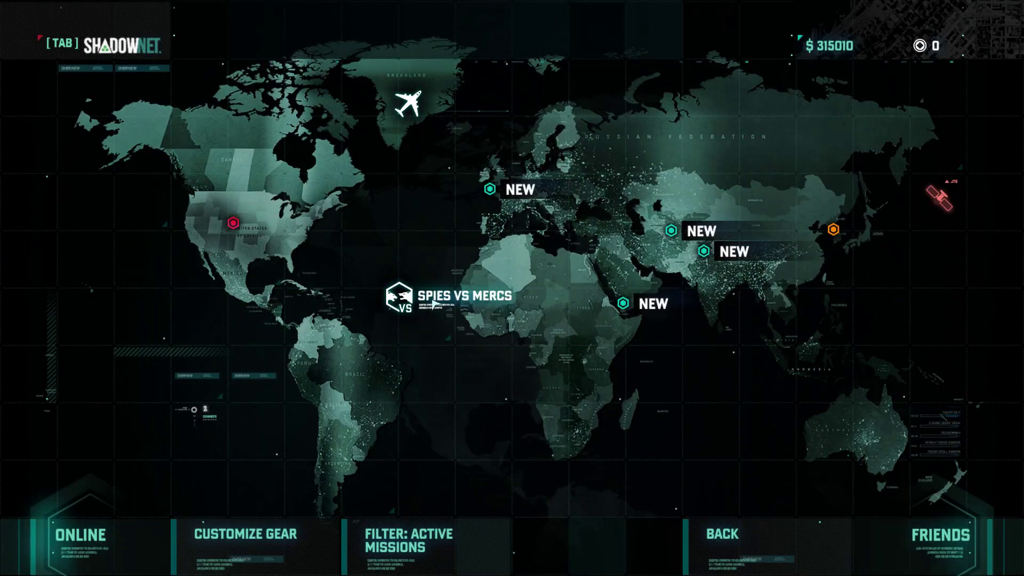
pyautogui.click(435, 305)
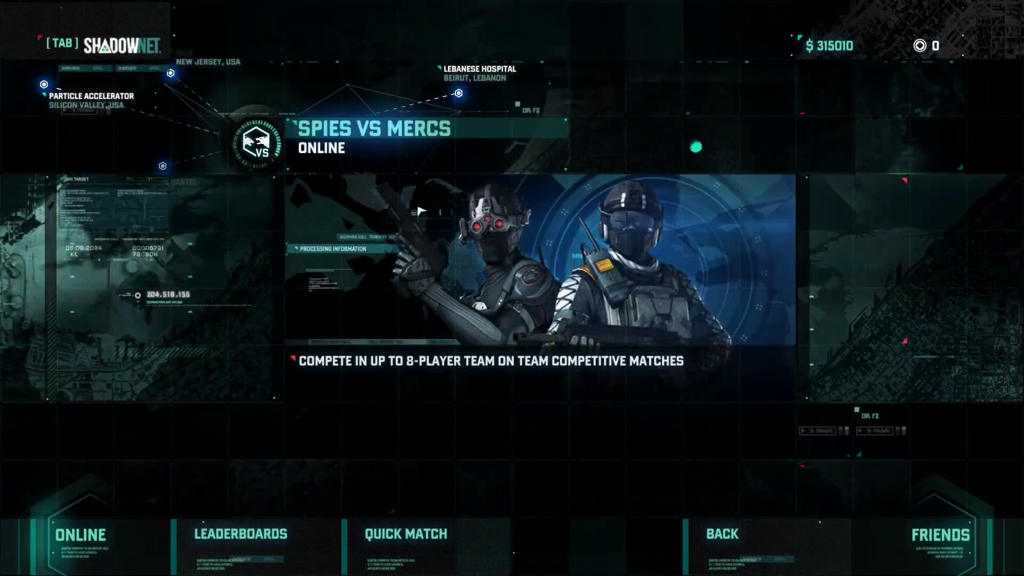
pyautogui.click(437, 554)
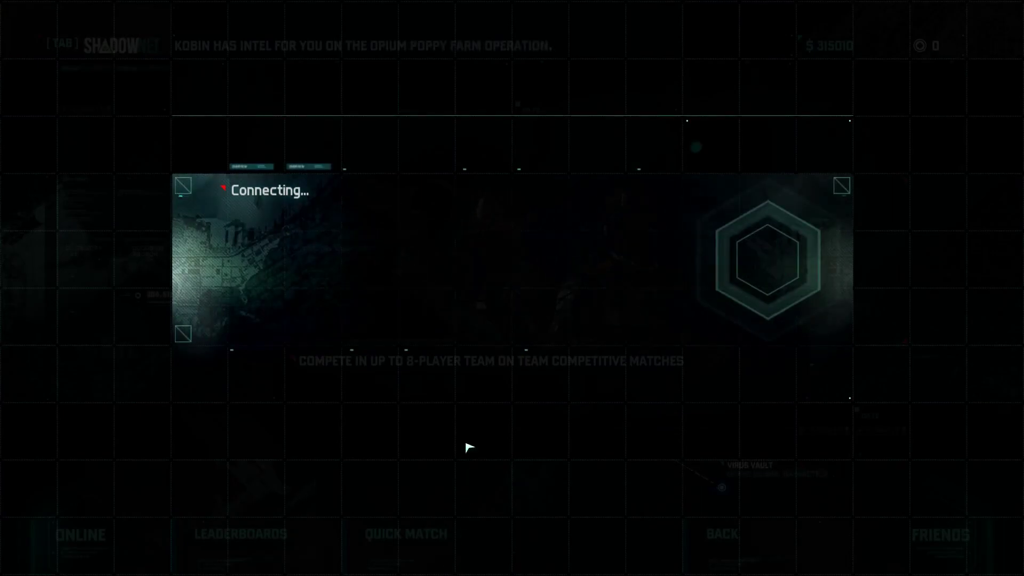